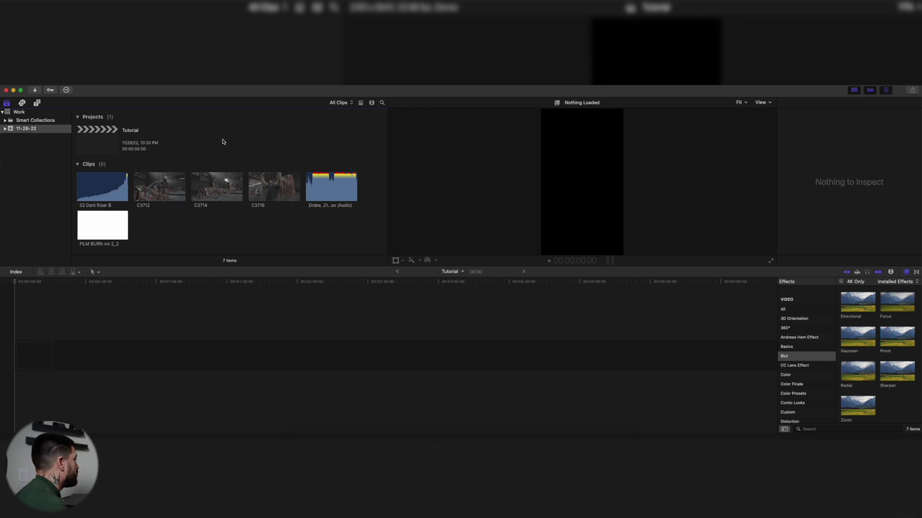
Select the Rich Flex audio clip in the browser to preview it in the viewer
{"action": "left_click", "coordinate": [307, 184]}
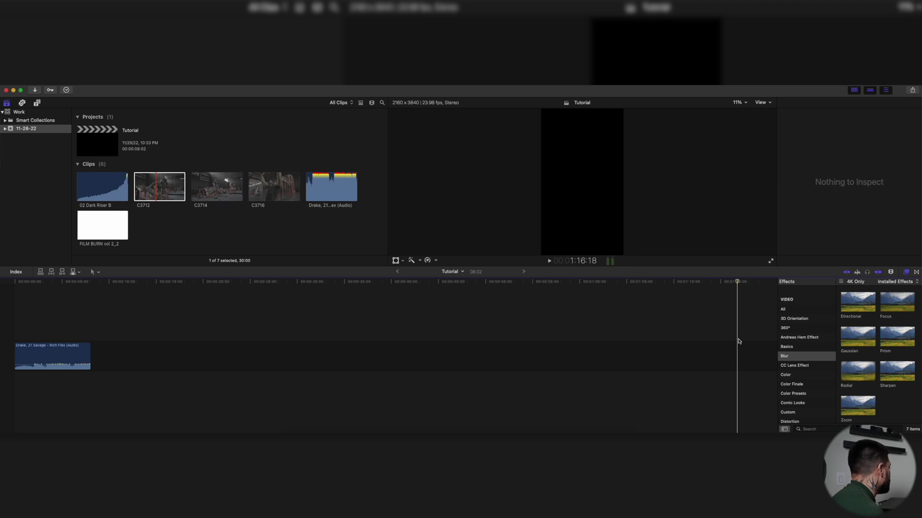
Play and stop the trimmed Rich Flex song, then move the playhead back and past its end
{"action": "key", "text": "space"}
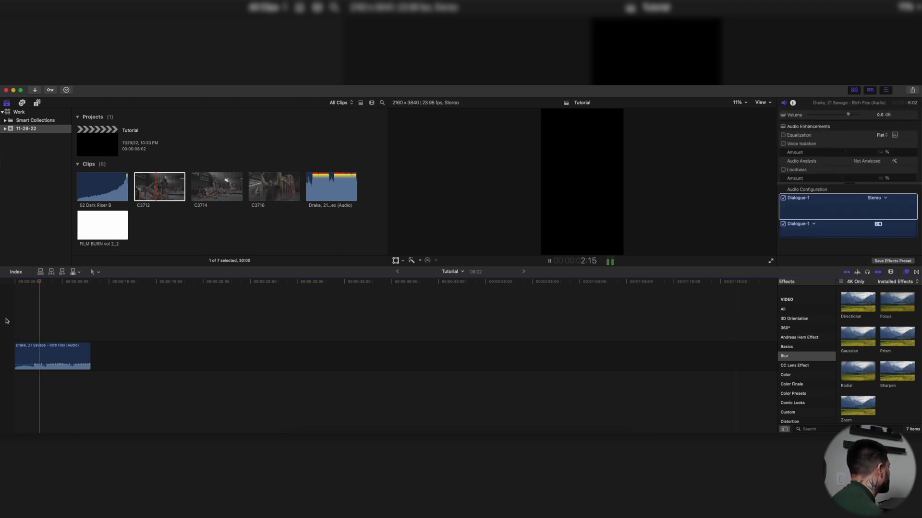
{"action": "key", "text": "space"}
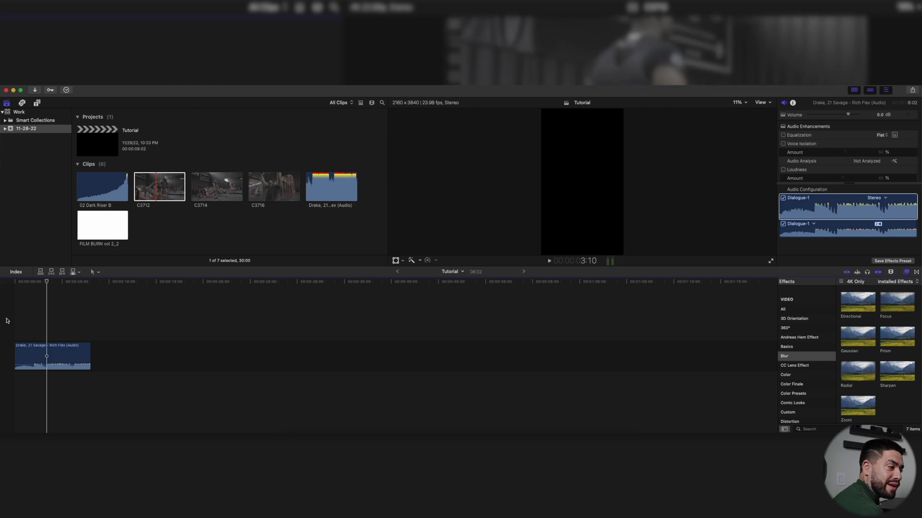
{"action": "left_click", "coordinate": [33, 323]}
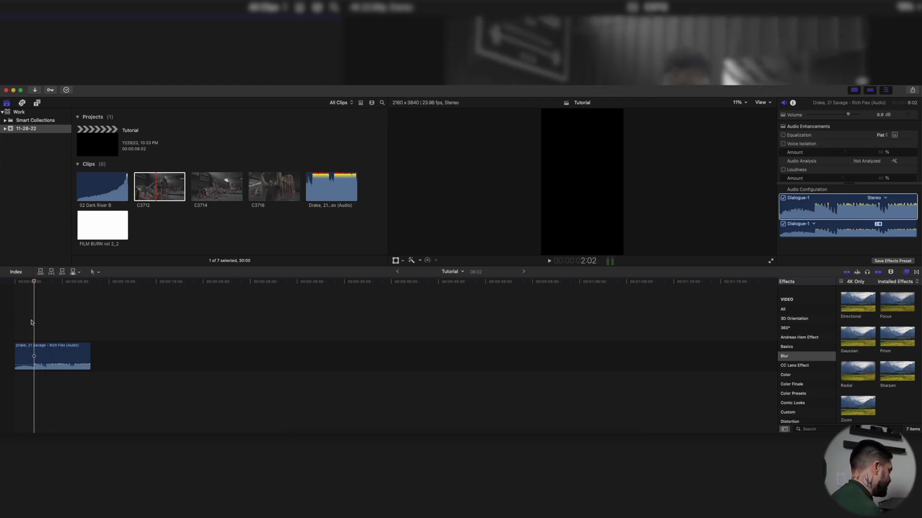
{"action": "left_click", "coordinate": [100, 321]}
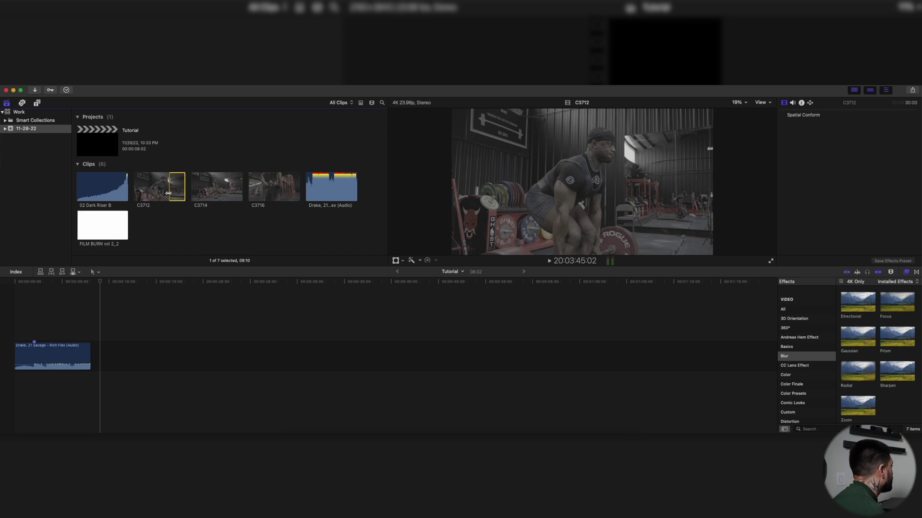
Add C3712 above the song, cut it at the song's end, delete the excess, and play back
{"action": "left_click_drag", "start_coordinate": [168, 193], "coordinate": [18, 351]}
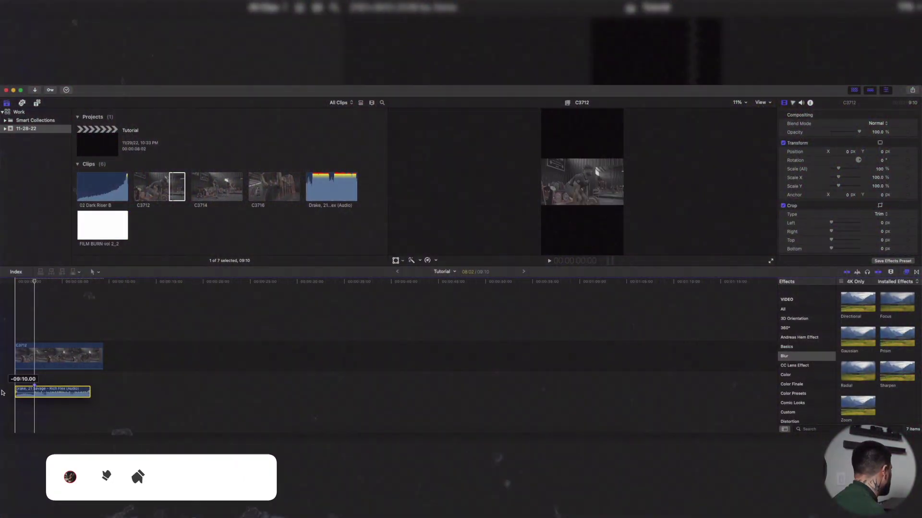
{"action": "left_click", "coordinate": [12, 330]}
{"action": "left_click", "coordinate": [61, 336]}
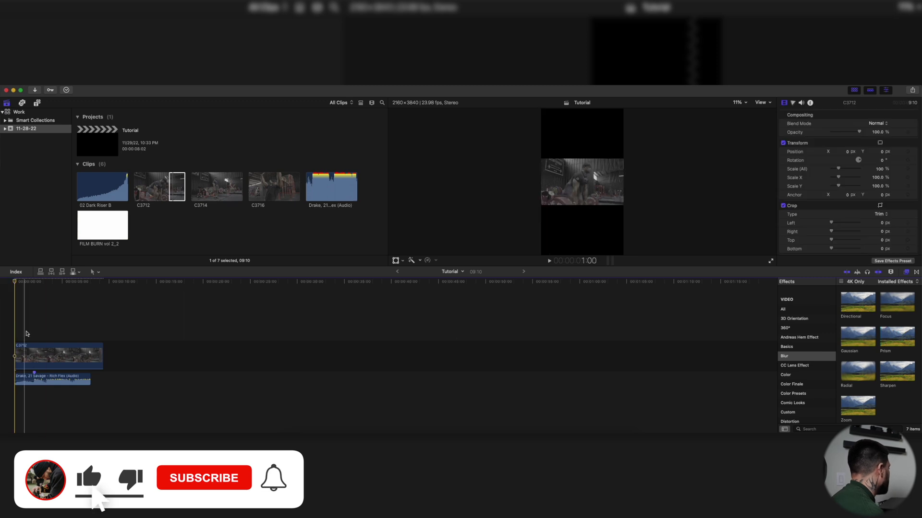
{"action": "key", "text": "Down"}
{"action": "key", "text": "super+b"}
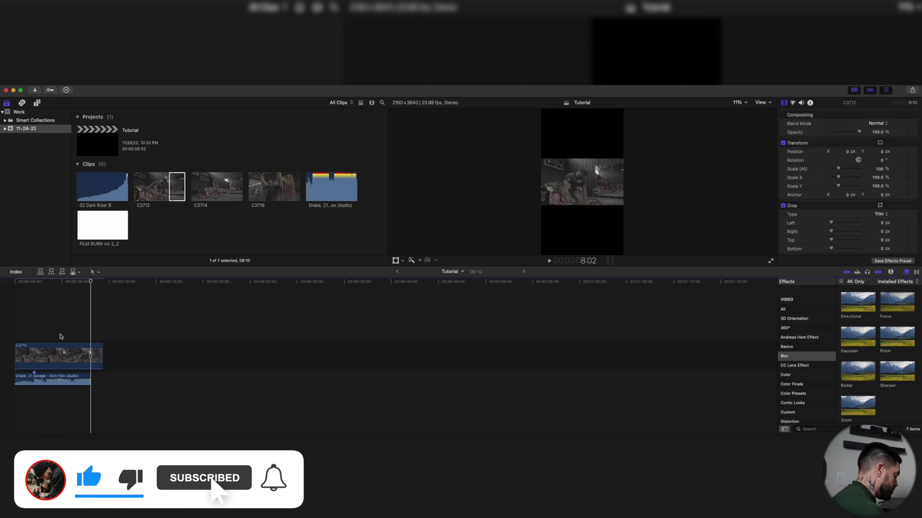
{"action": "key", "text": "Delete"}
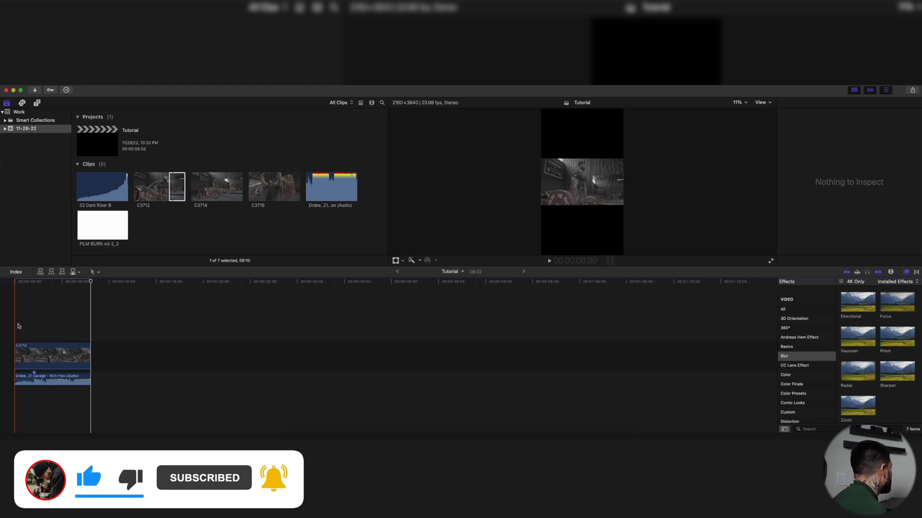
{"action": "left_click", "coordinate": [17, 326]}
{"action": "key", "text": "space"}
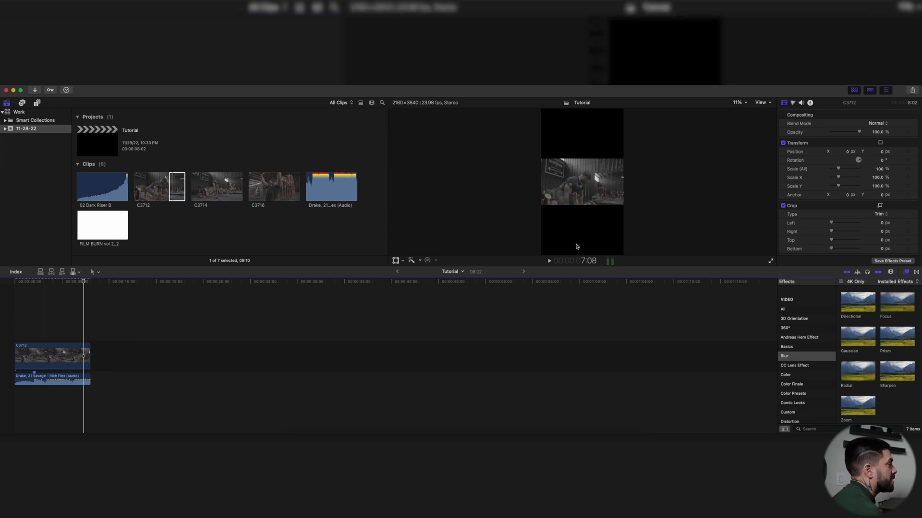
Stack C3716 above the existing clips and shorten it to end with the song
{"action": "left_click", "coordinate": [188, 363]}
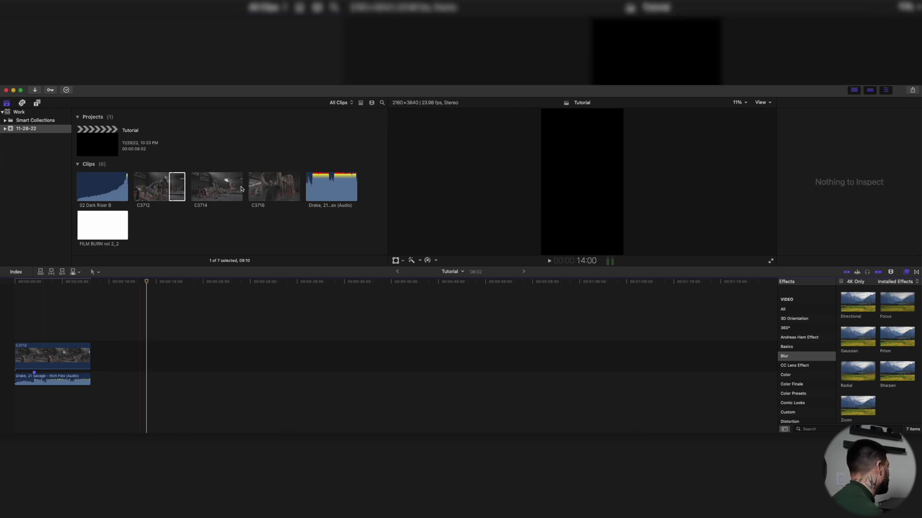
{"action": "left_click", "coordinate": [216, 189]}
{"action": "left_click", "coordinate": [266, 188]}
{"action": "left_click_drag", "start_coordinate": [266, 188], "coordinate": [132, 330]}
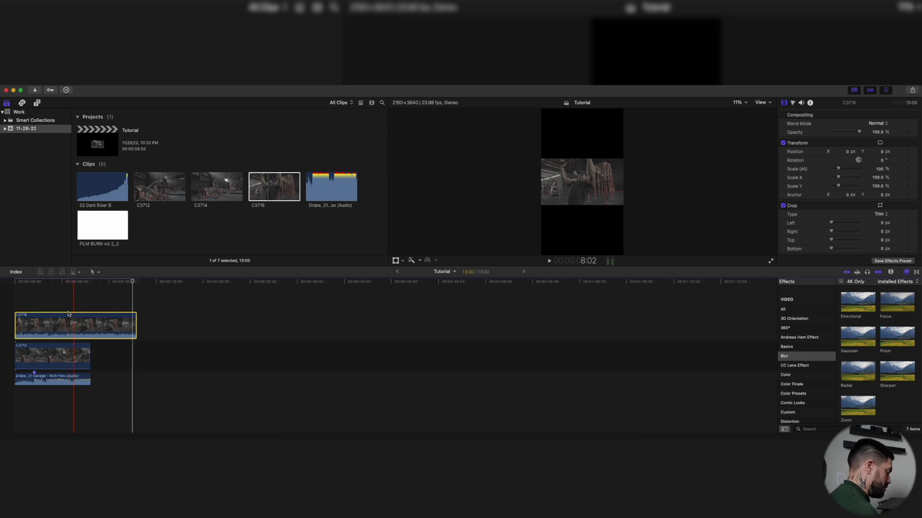
{"action": "key", "text": "Delete"}
{"action": "key", "text": "super+z"}
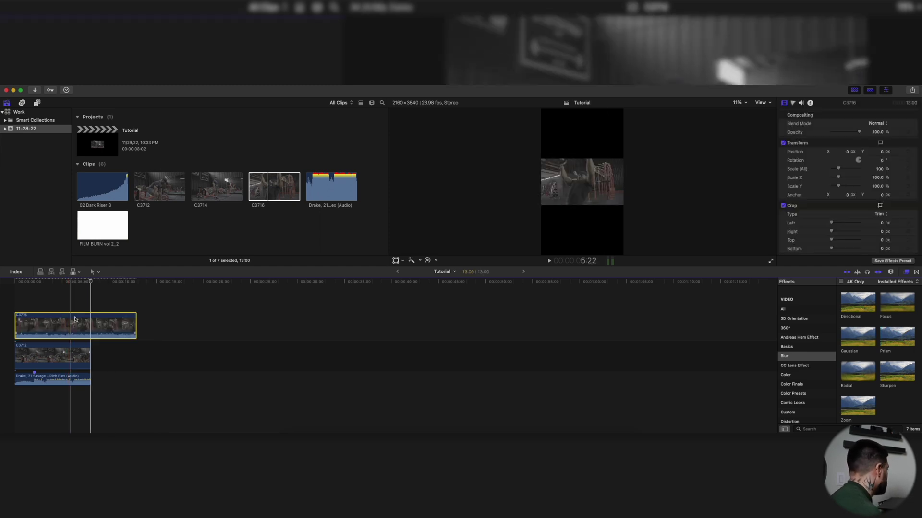
{"action": "left_click_drag", "start_coordinate": [135, 324], "coordinate": [90, 323]}
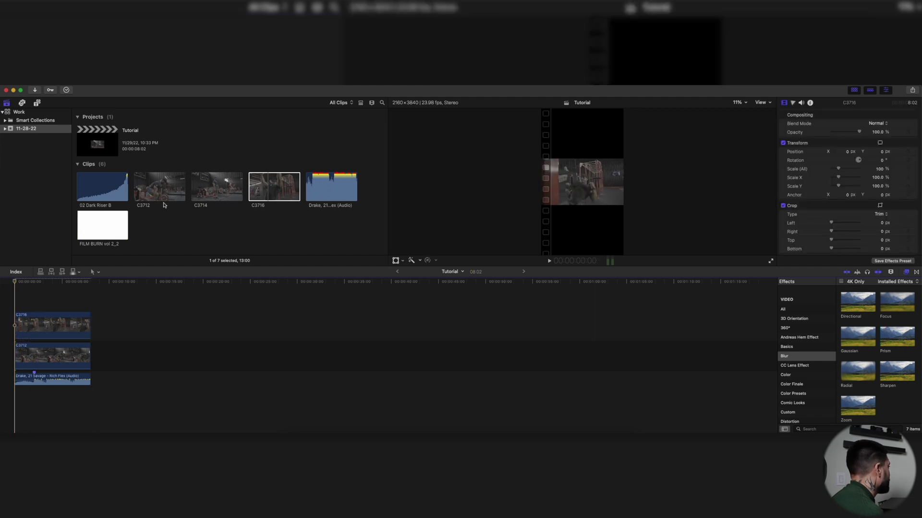
Mark a range on C3712, pick C3714 in the browser, and select the second stacked clip
{"action": "left_click_drag", "start_coordinate": [169, 189], "coordinate": [192, 188]}
{"action": "left_click", "coordinate": [195, 189]}
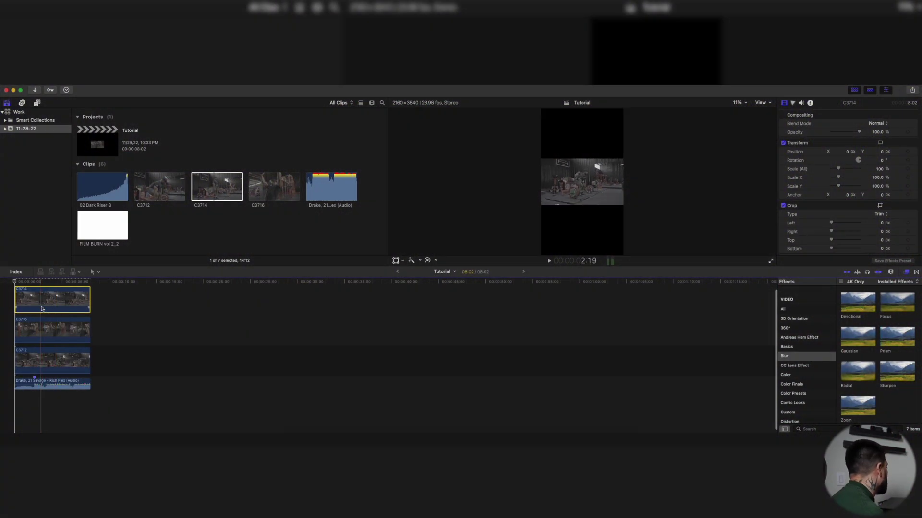
{"action": "left_click", "coordinate": [39, 329]}
Move C3716 to the top lane and position C3714 at the frame's top and C3712 at its bottom
{"action": "left_click_drag", "start_coordinate": [39, 329], "coordinate": [50, 309]}
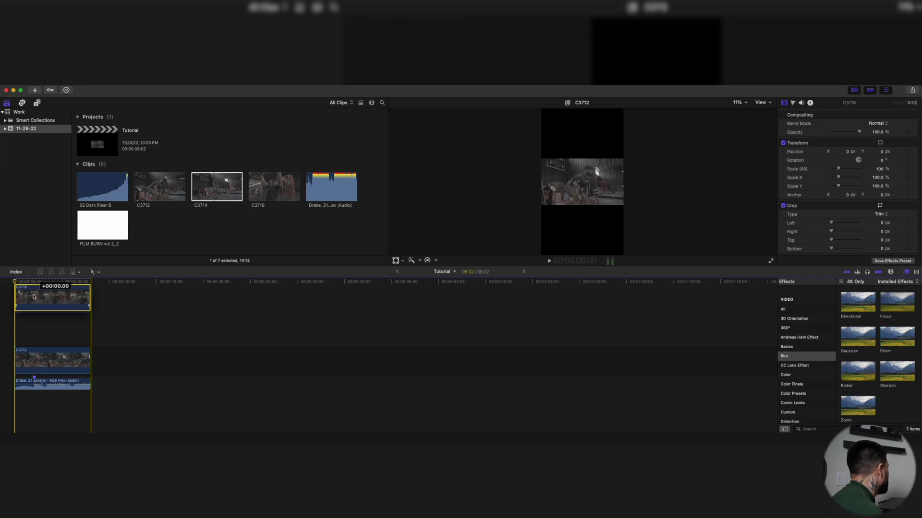
{"action": "left_click", "coordinate": [51, 309]}
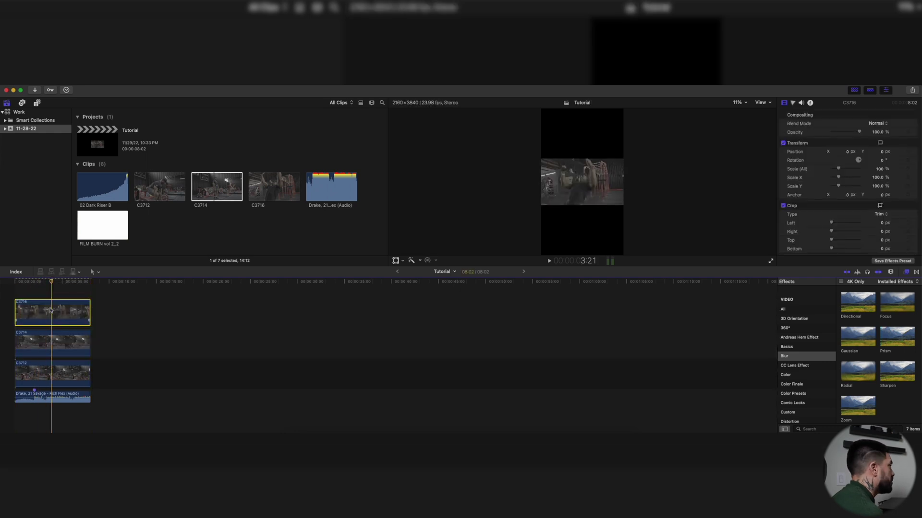
{"action": "left_click", "coordinate": [59, 343]}
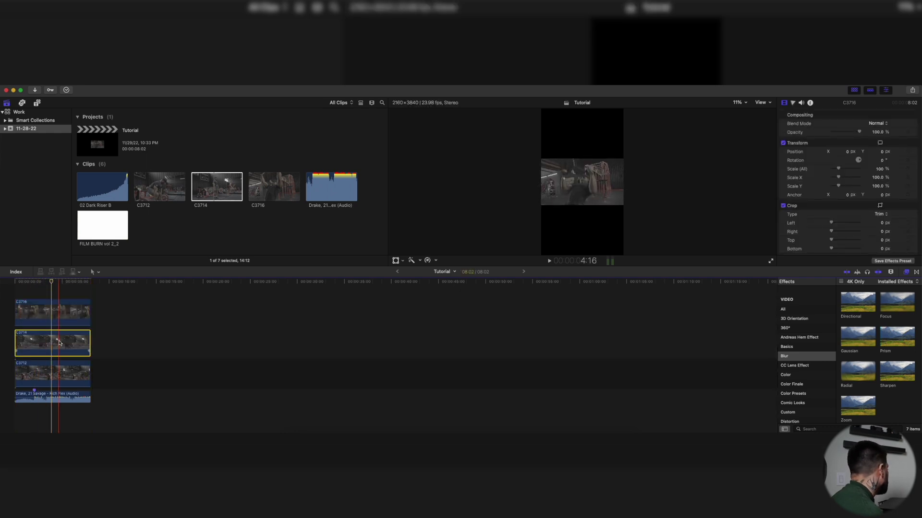
{"action": "left_click", "coordinate": [396, 260]}
{"action": "left_click_drag", "start_coordinate": [581, 184], "coordinate": [582, 133]}
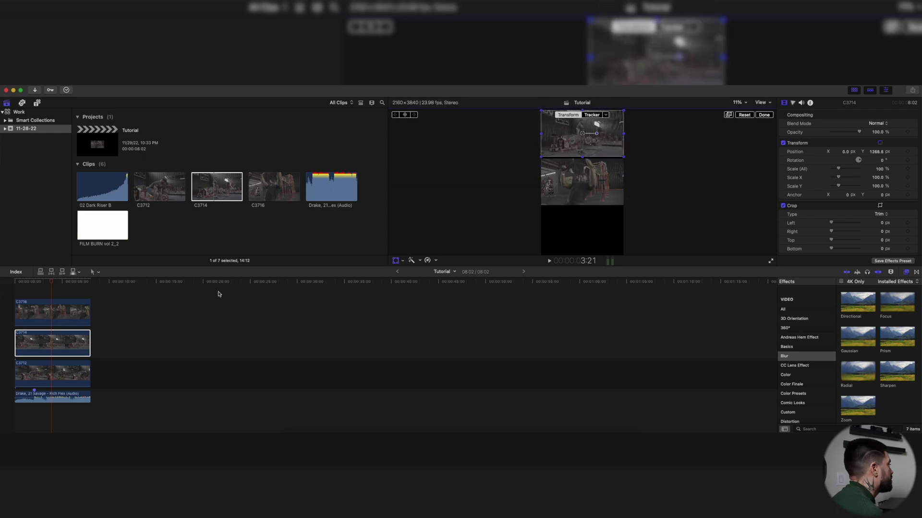
{"action": "left_click", "coordinate": [16, 383]}
{"action": "left_click_drag", "start_coordinate": [587, 186], "coordinate": [584, 230]}
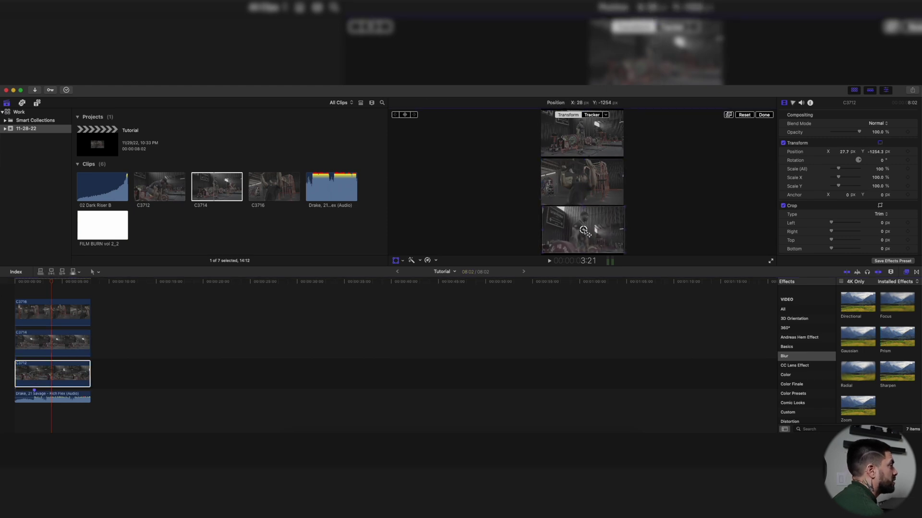
{"action": "left_click_drag", "start_coordinate": [584, 229], "coordinate": [583, 231]}
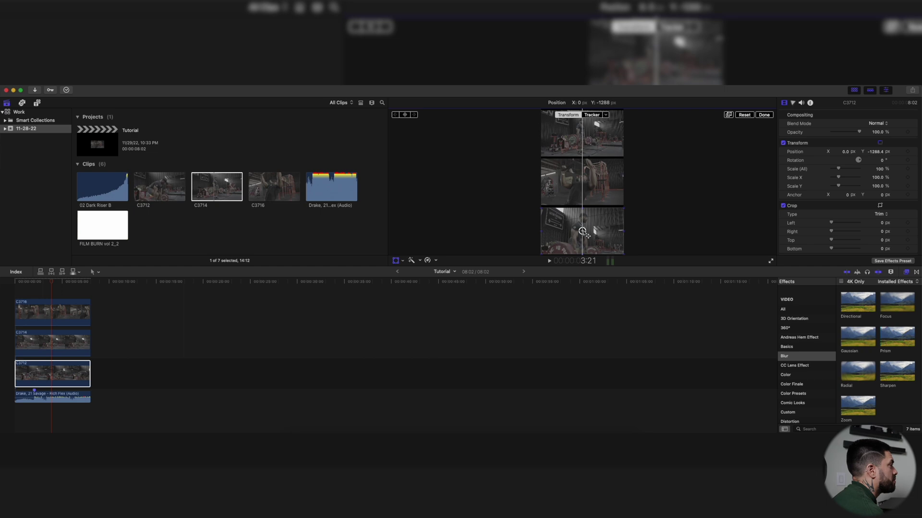
Set the middle clip's Scale (All) to 110% and deselect all clips
{"action": "left_click", "coordinate": [580, 187]}
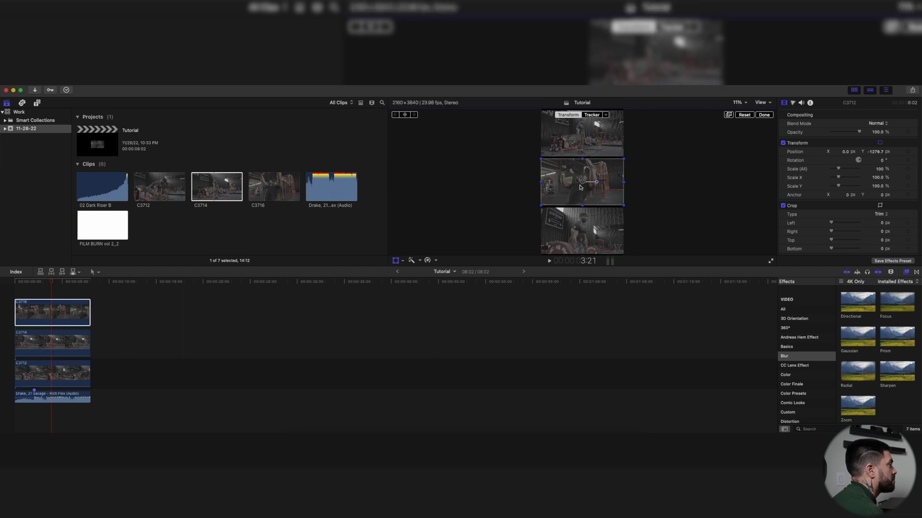
{"action": "left_click", "coordinate": [61, 348]}
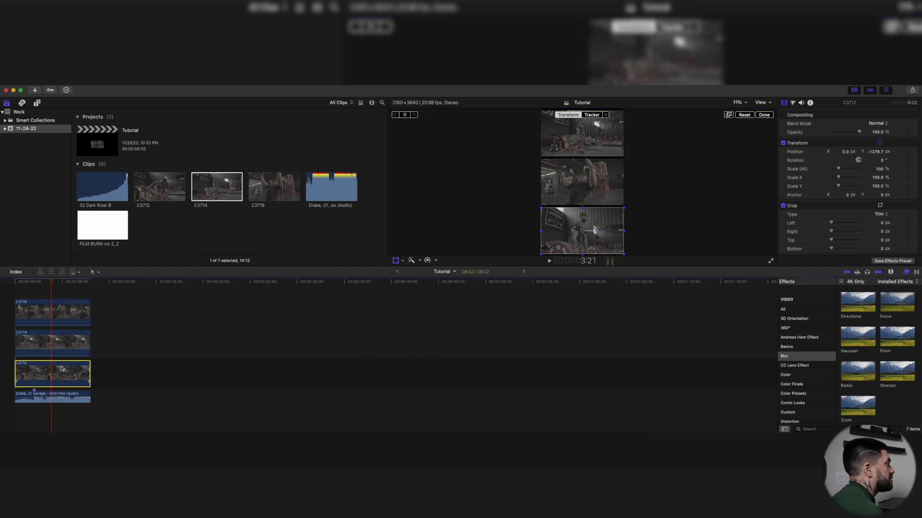
{"action": "left_click", "coordinate": [64, 316]}
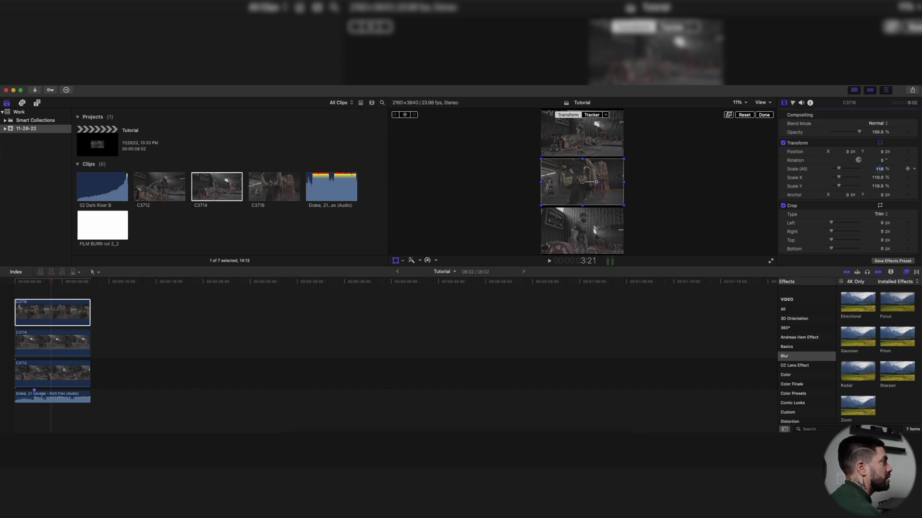
{"action": "type", "text": "120"}
{"action": "key", "text": "Return"}
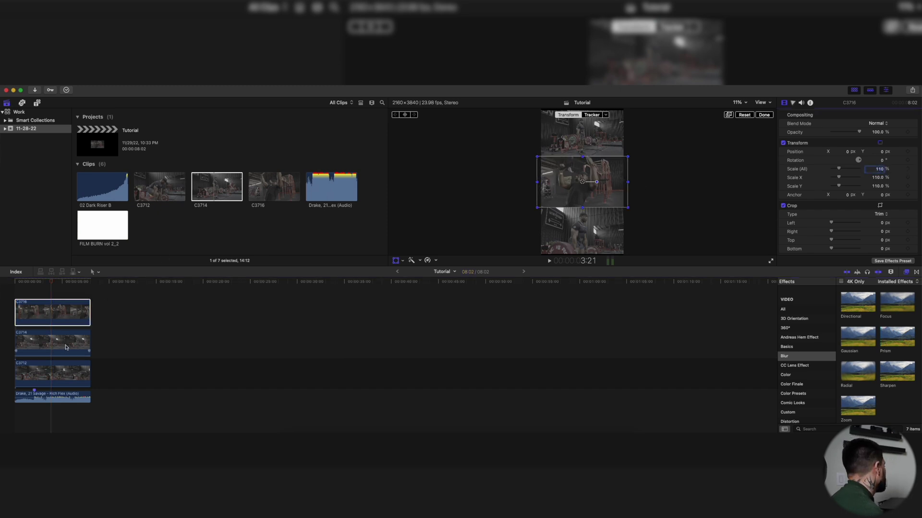
{"action": "left_click", "coordinate": [65, 347]}
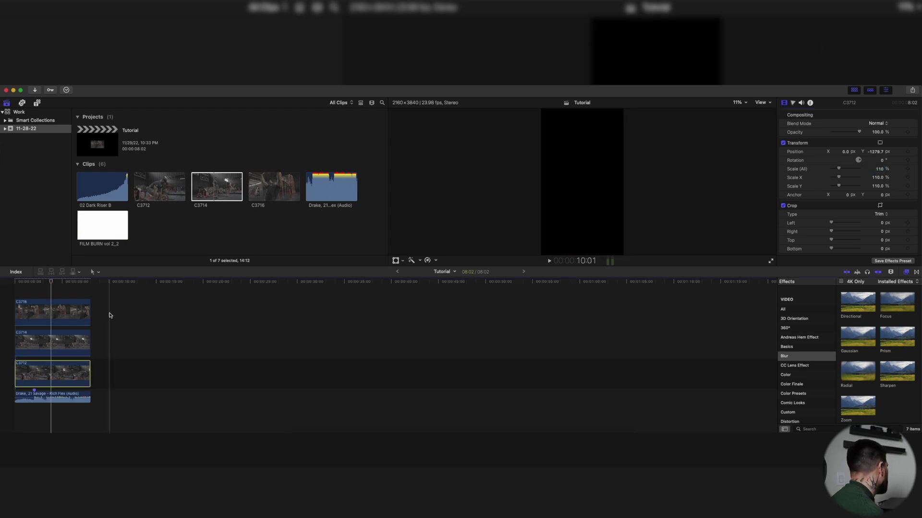
{"action": "left_click", "coordinate": [162, 338]}
Zoom into the timeline and drop a Base Grade adjustment clip above the stacked clips
{"action": "left_click", "coordinate": [13, 293]}
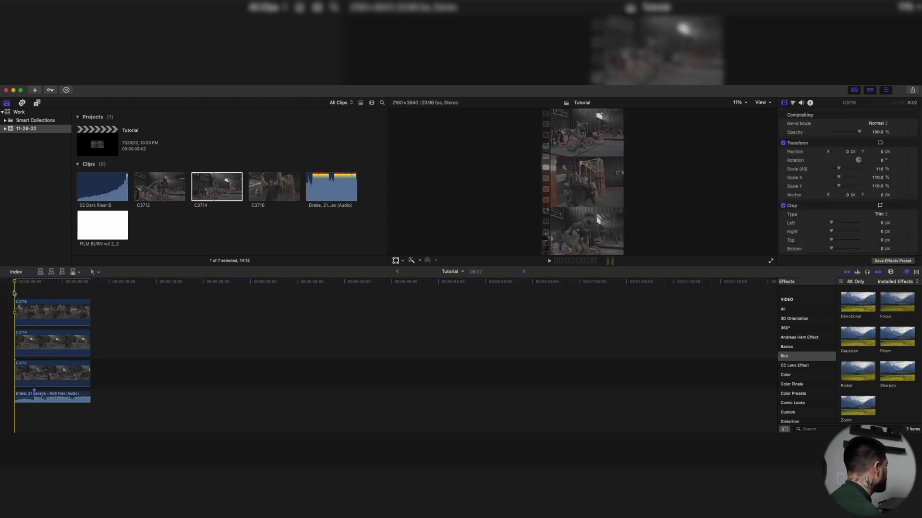
{"action": "key", "text": "super+equal"}
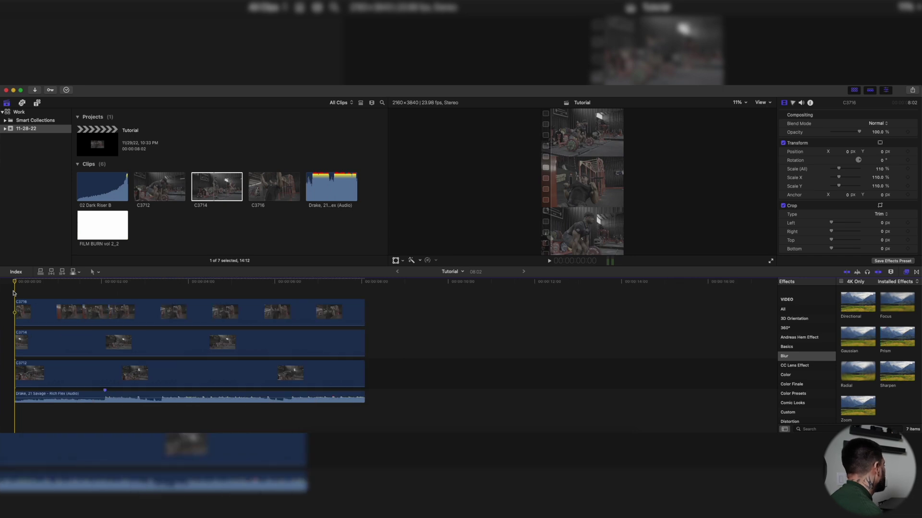
{"action": "key", "text": "alt+super+1"}
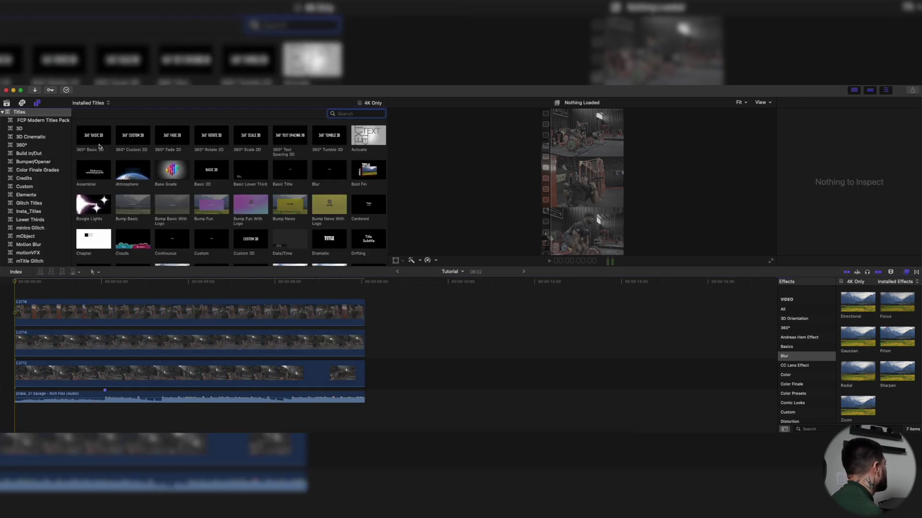
{"action": "left_click_drag", "start_coordinate": [171, 171], "coordinate": [14, 293]}
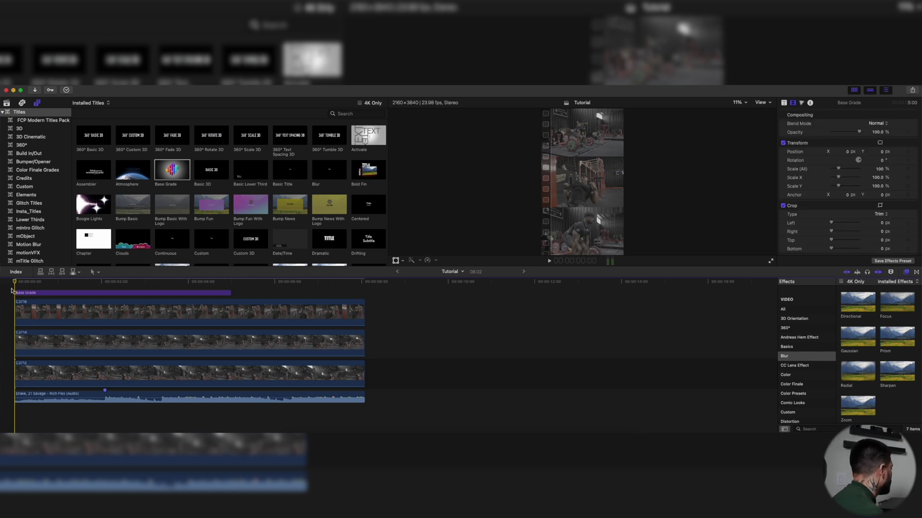
Align the Base Grade clip to run from the beat drop to the song's end
{"action": "left_click_drag", "start_coordinate": [17, 283], "coordinate": [103, 298]}
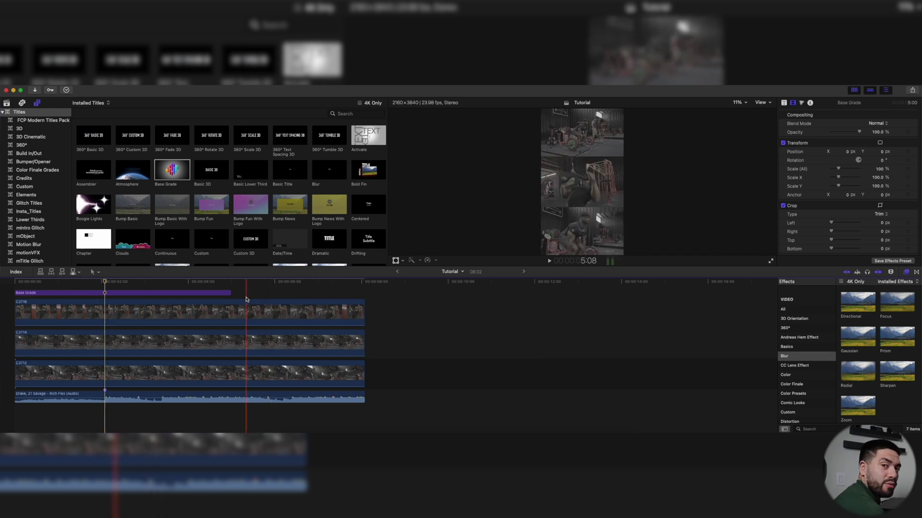
{"action": "left_click_drag", "start_coordinate": [230, 294], "coordinate": [102, 294]}
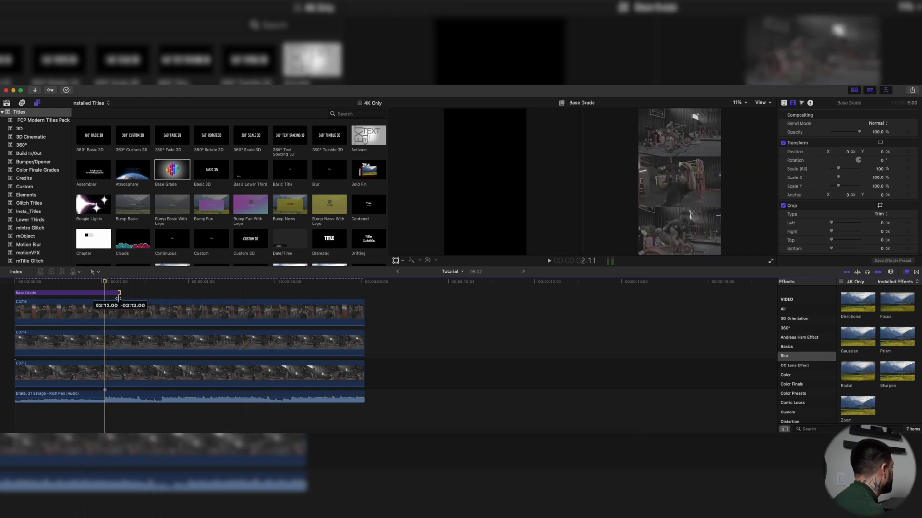
{"action": "left_click", "coordinate": [100, 294]}
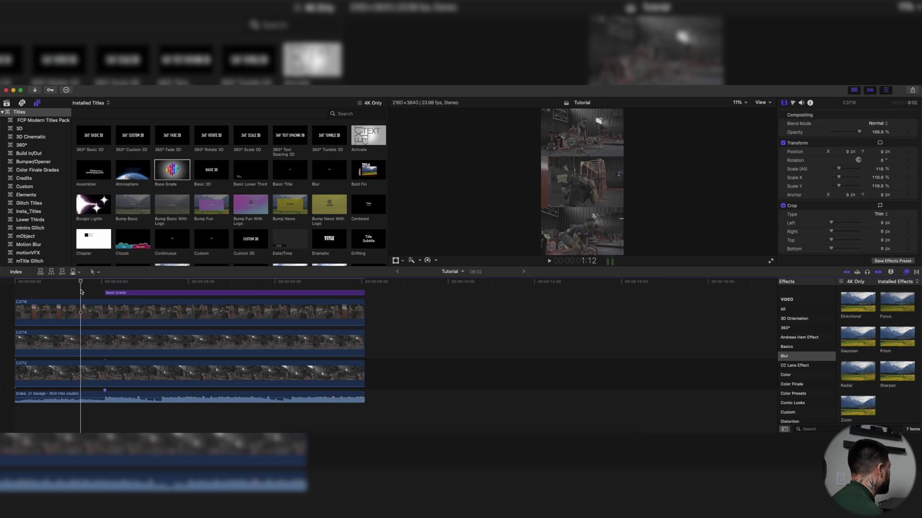
{"action": "left_click", "coordinate": [184, 293]}
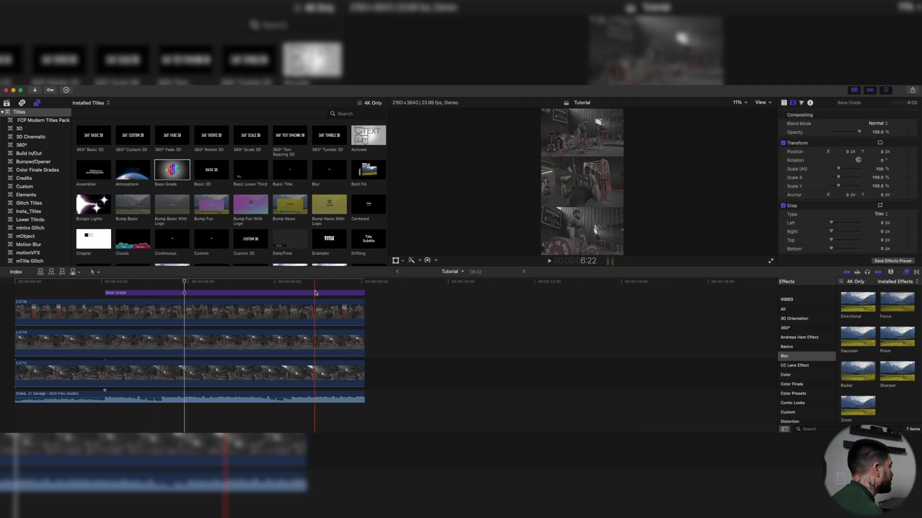
{"action": "left_click", "coordinate": [246, 292]}
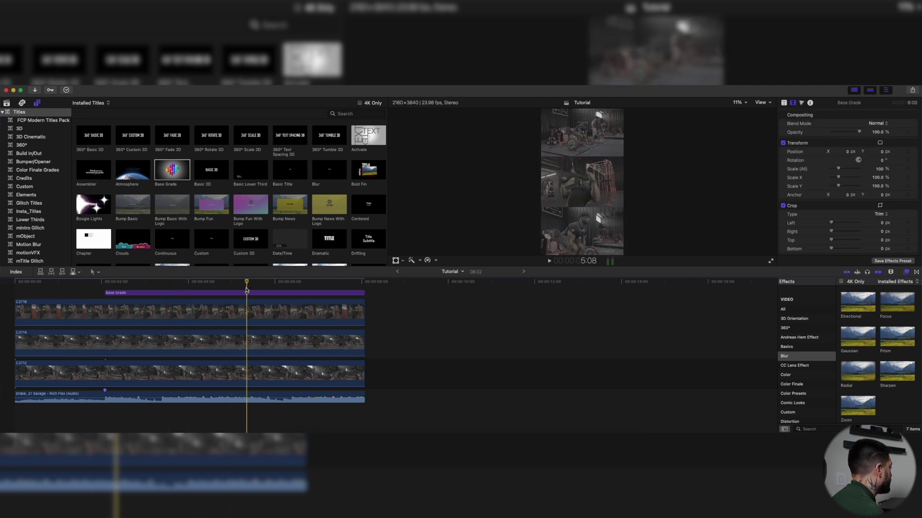
{"action": "left_click", "coordinate": [246, 292]}
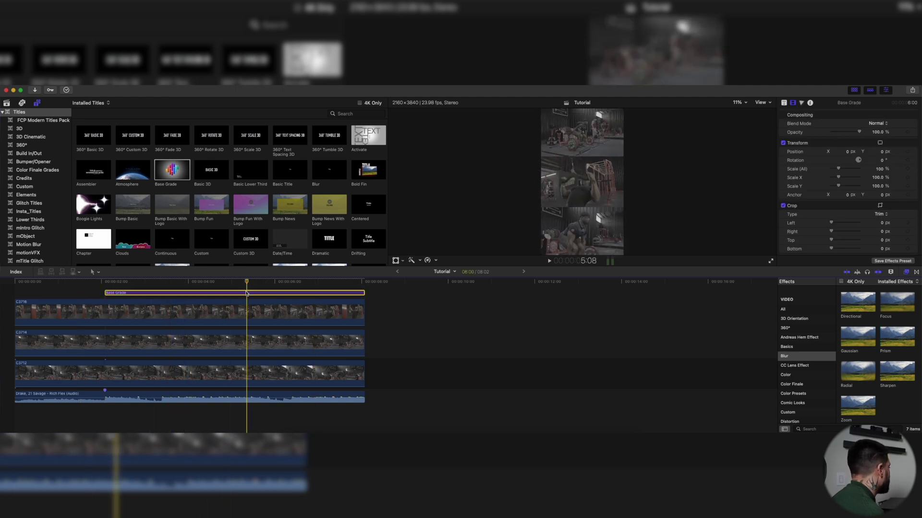
{"action": "left_click", "coordinate": [810, 429]}
{"action": "type", "text": "lor"}
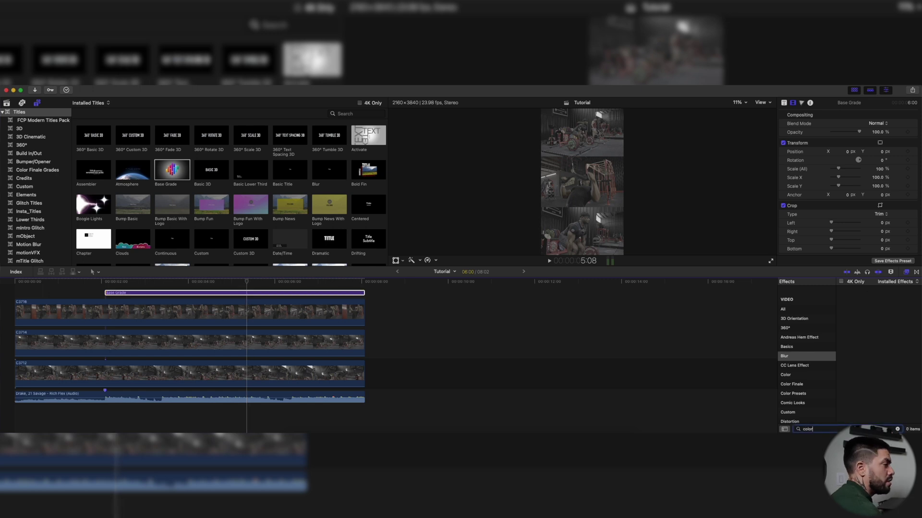
{"action": "scroll", "coordinate": [798, 309], "scroll_direction": "up", "scroll_amount": 1}
Apply ColorFinalePro to Base Grade with an Input LUT profile using Corruption.cube, then skim to check
{"action": "left_click", "coordinate": [795, 289]}
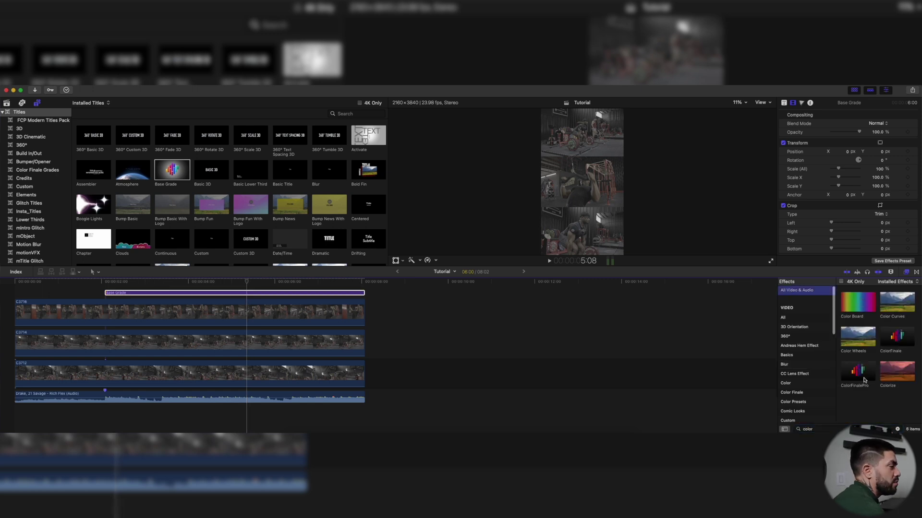
{"action": "left_click_drag", "start_coordinate": [863, 379], "coordinate": [308, 292]}
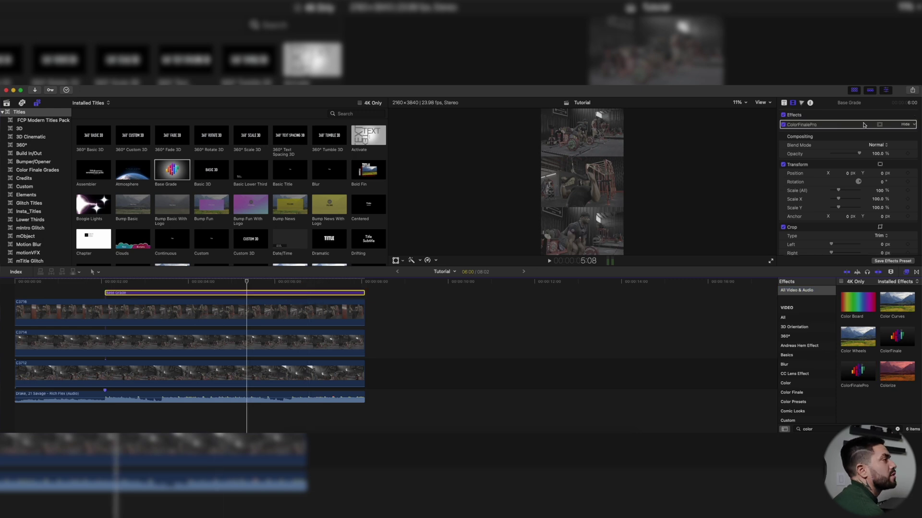
{"action": "left_click", "coordinate": [886, 155]}
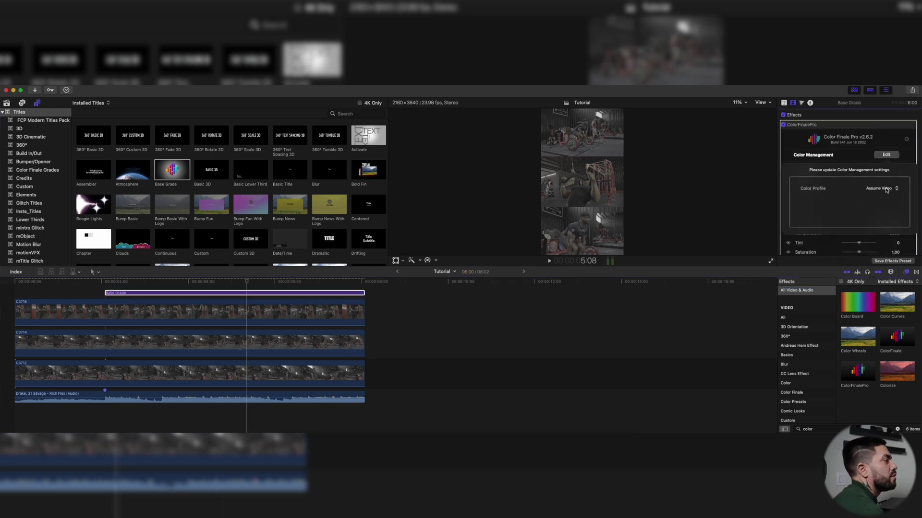
{"action": "left_click", "coordinate": [876, 212]}
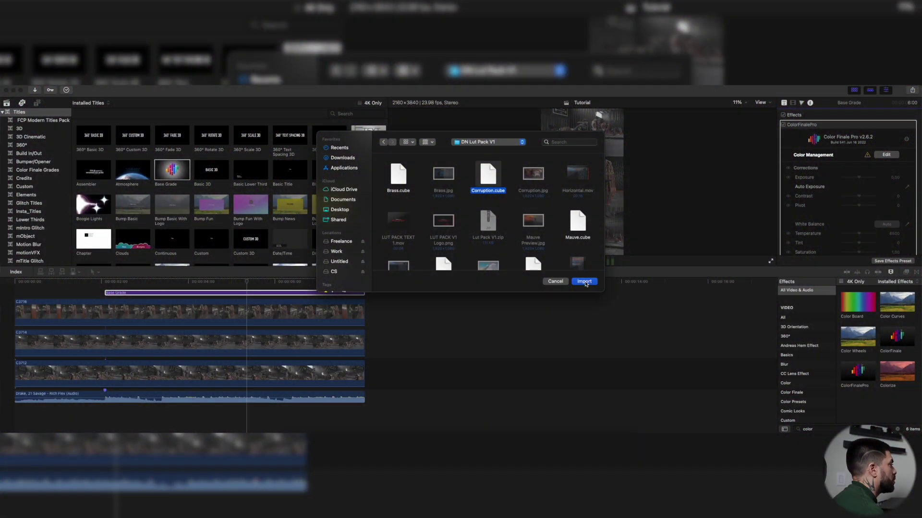
{"action": "left_click", "coordinate": [584, 282]}
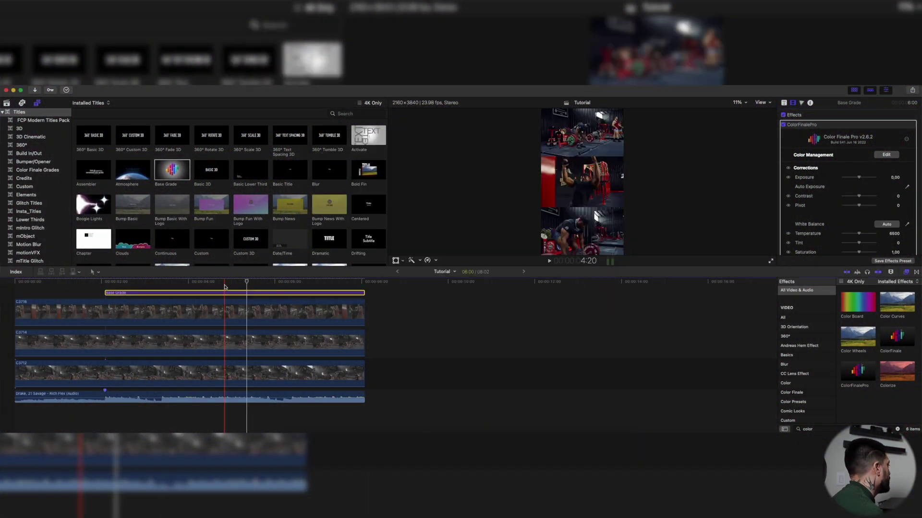
{"action": "mouse_move", "coordinate": [226, 284]}
{"action": "left_mouse_down"}
{"action": "mouse_move", "coordinate": [130, 284]}
{"action": "mouse_move", "coordinate": [351, 283]}
{"action": "mouse_move", "coordinate": [2, 276]}
{"action": "left_mouse_up"}
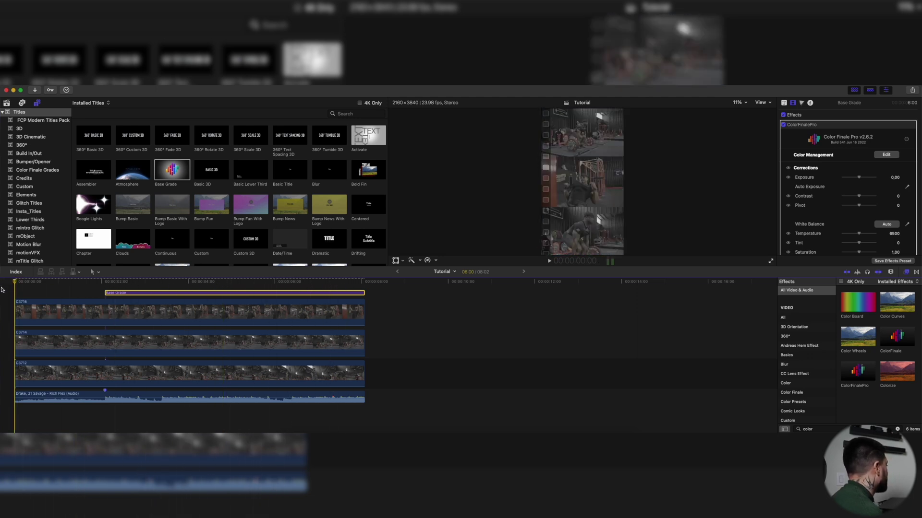